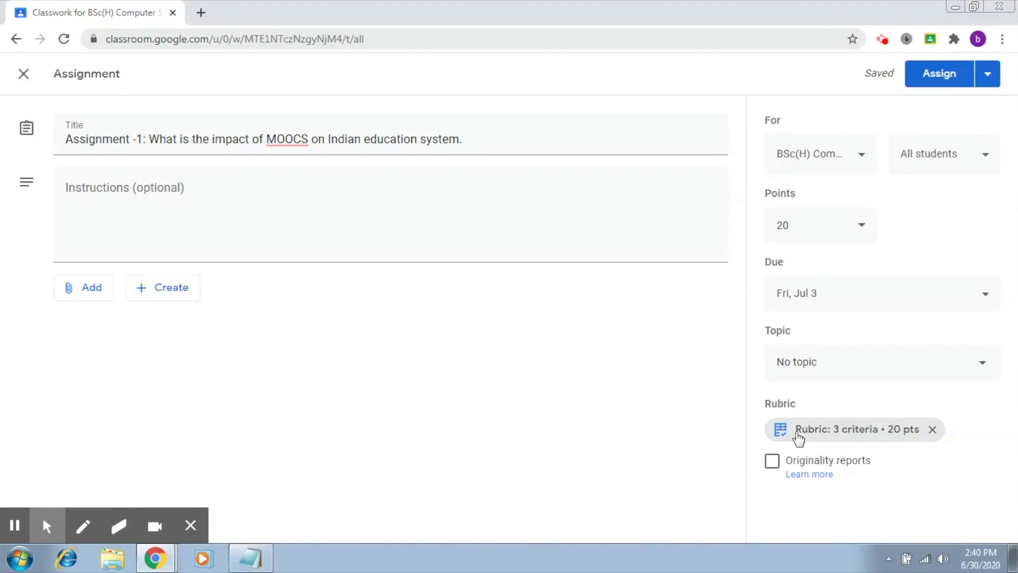
Step: Open Assignment 1's '3 criteria • 20 pts' rubric and scroll through its criteria and point levels
left_click(856, 435)
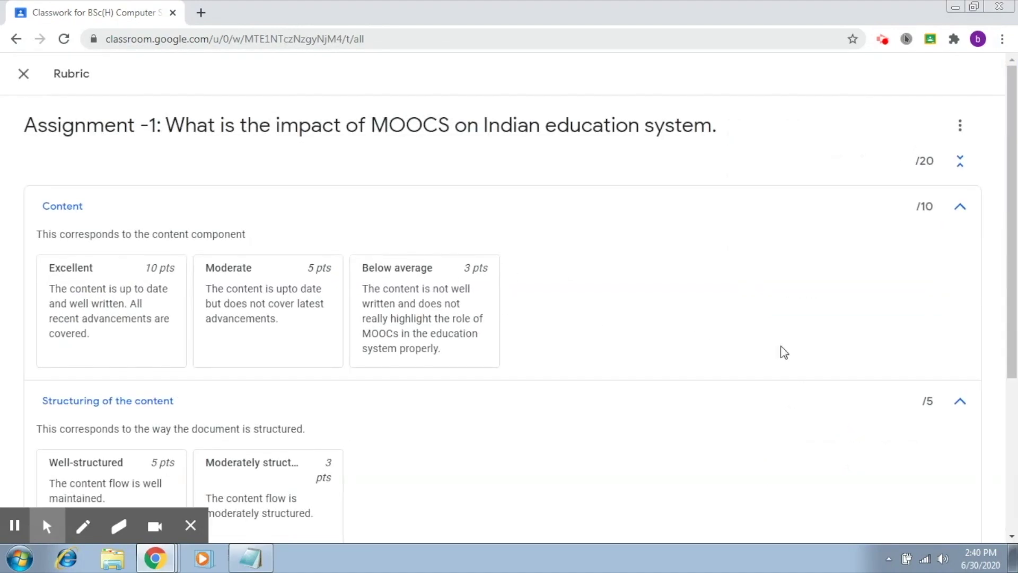
mouse_move(1013, 245)
left_mouse_down()
mouse_move(1016, 430)
mouse_move(1015, 249)
left_mouse_up()
left_click_drag(1016, 244, 1016, 451)
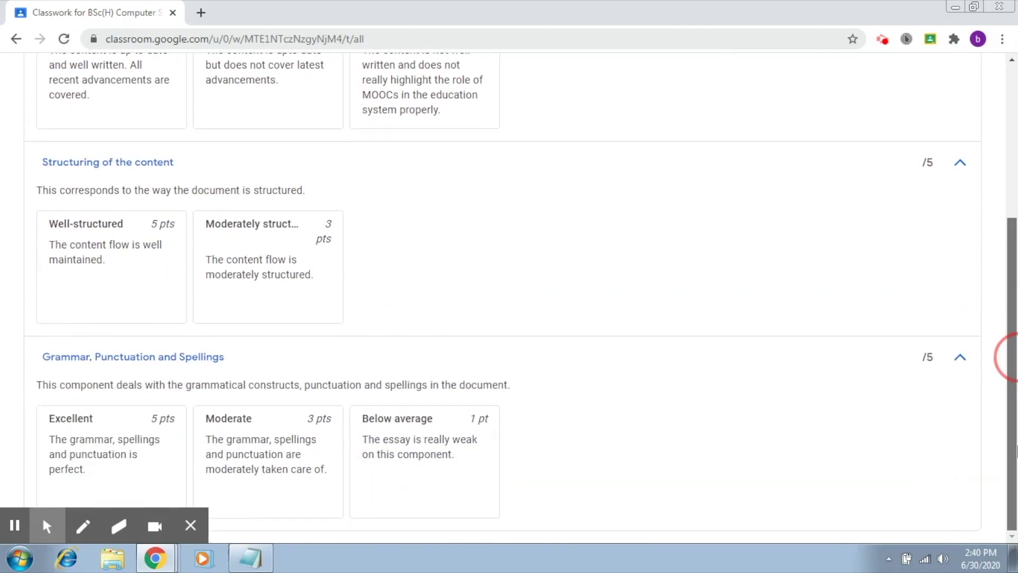
left_click_drag(1017, 371, 1011, 223)
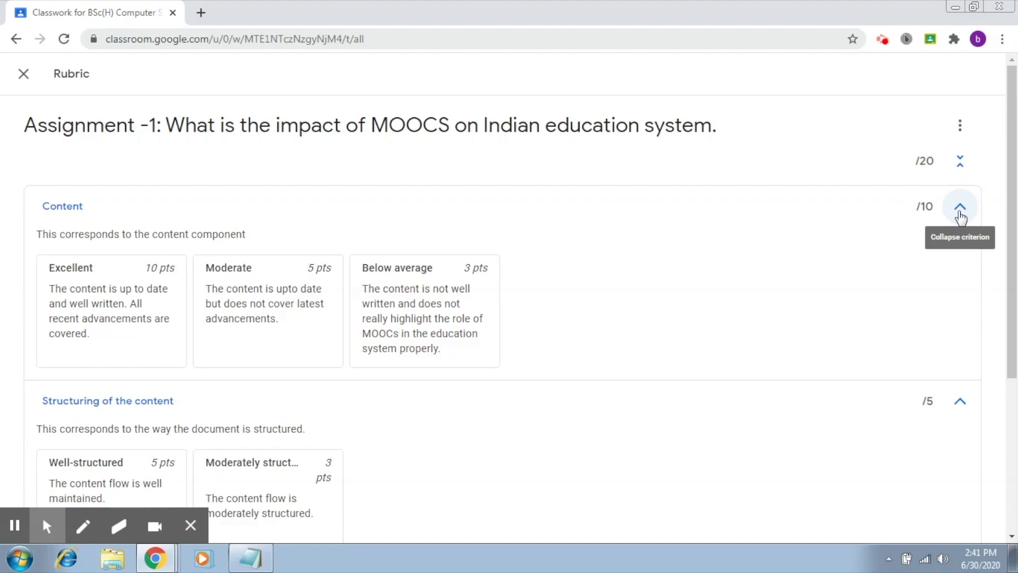
Step: Export Assignment 1's rubric to Google Sheets from the rubric's options menu
left_click(963, 131)
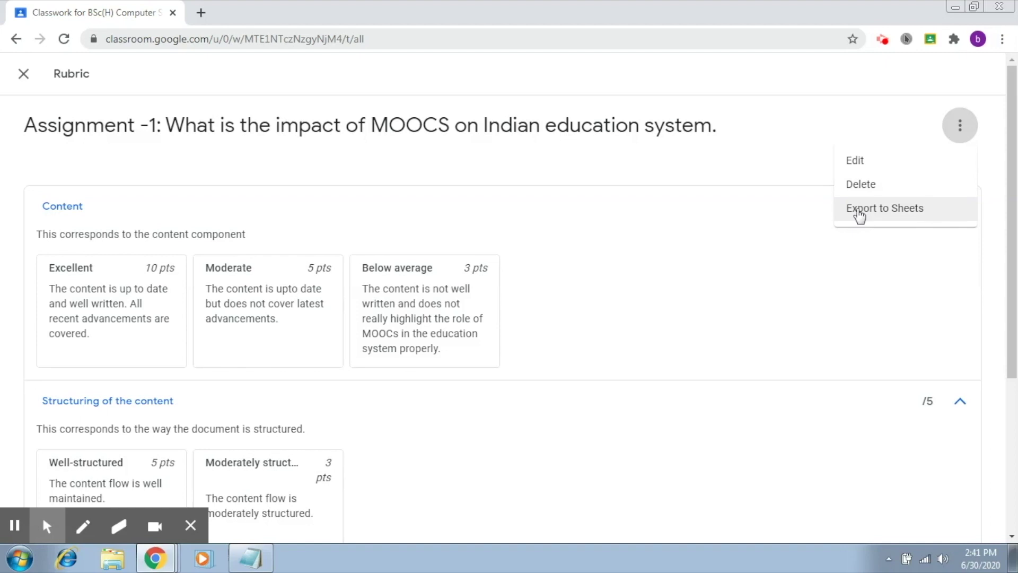
left_click(859, 210)
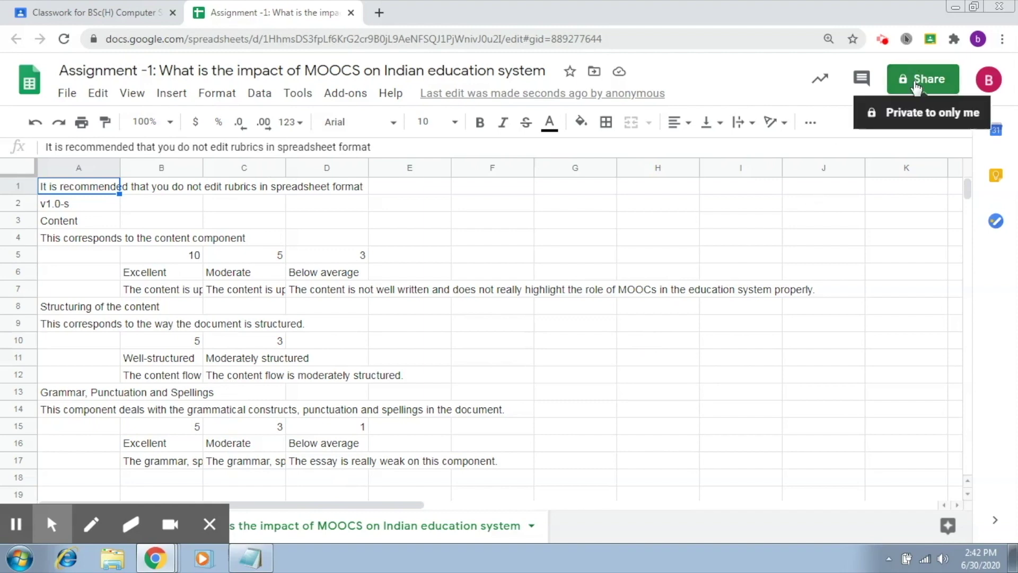
left_click(917, 82)
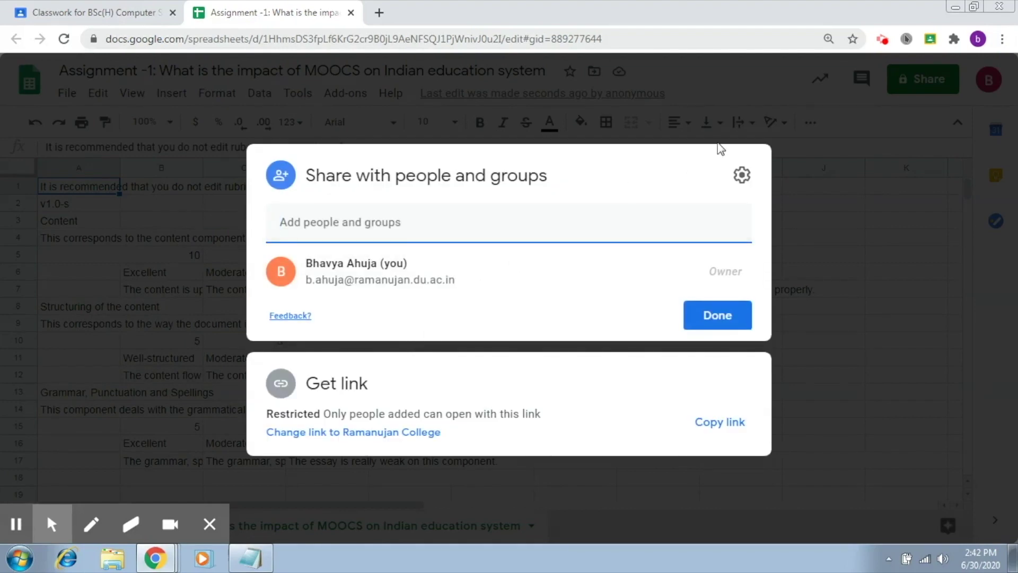
left_click(131, 272)
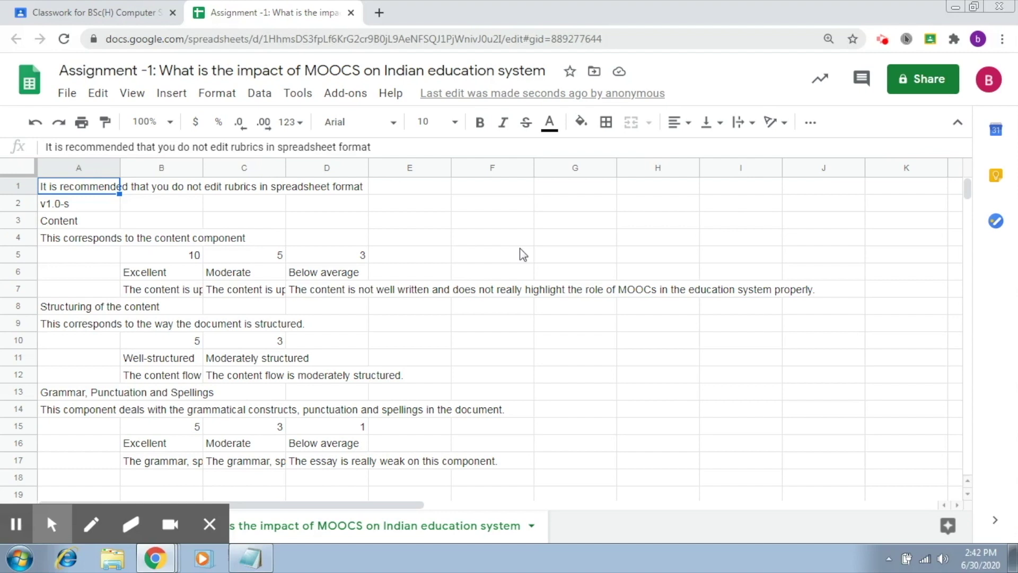
Step: Close the exported spreadsheet and return to Assignment 1 in Classroom
left_click(350, 13)
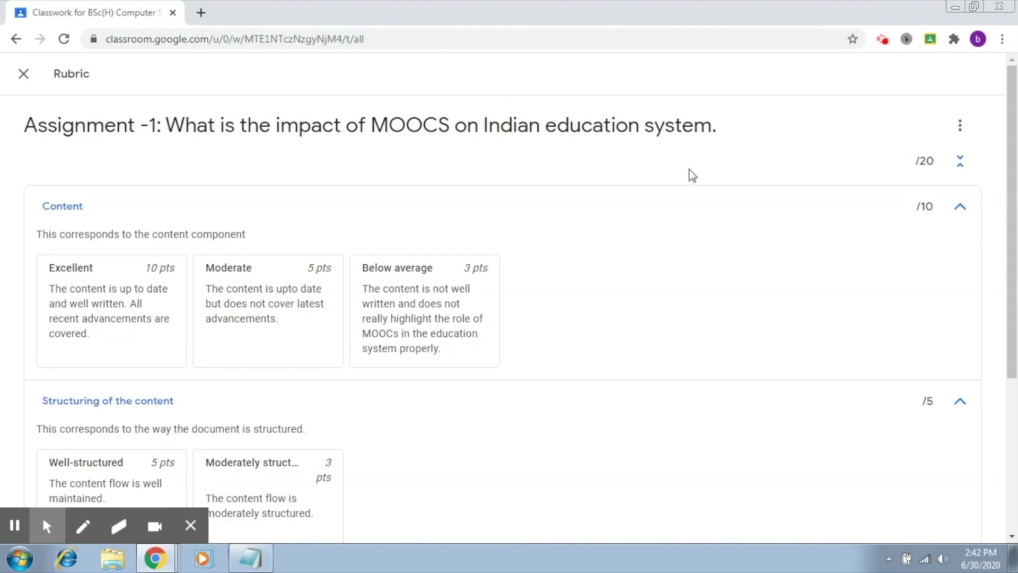
scroll(1017, 192, "down", 5)
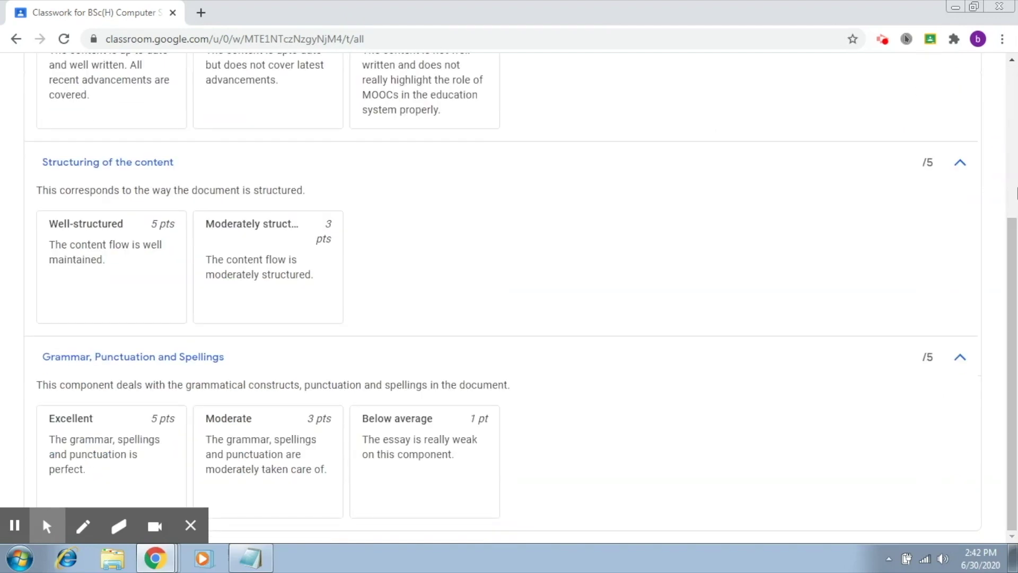
middle_click(1000, 277)
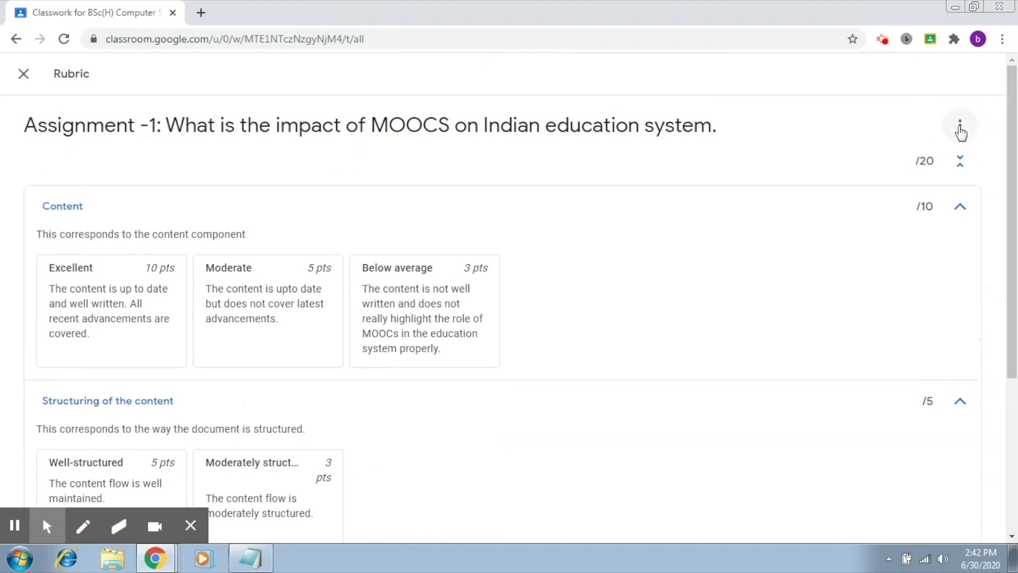
Step: Review the rubric in Edit mode, down to the Grammar criterion, then close it
left_click(960, 128)
left_click(888, 164)
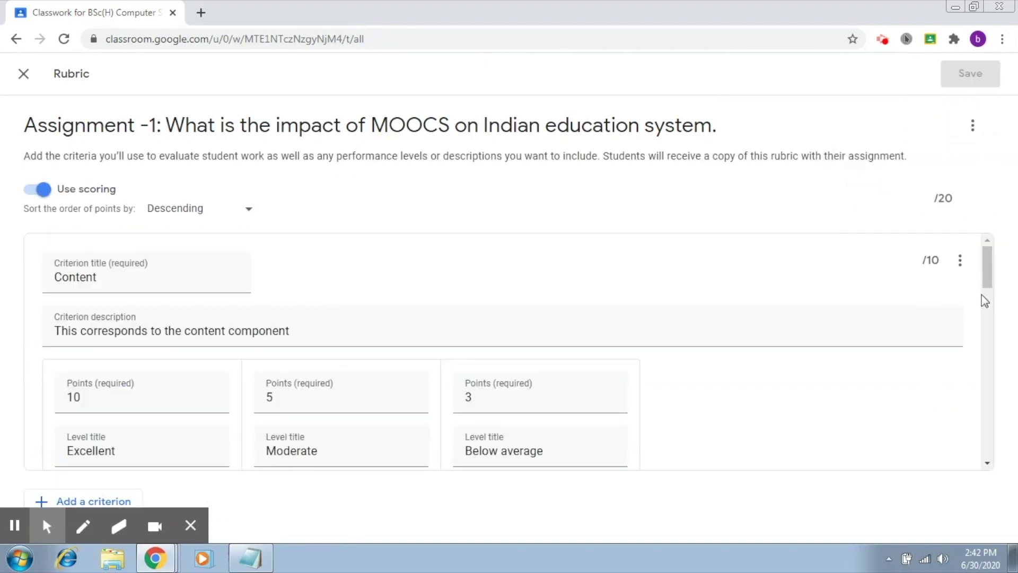
left_click_drag(985, 249, 989, 377)
scroll(988, 374, "down", 5)
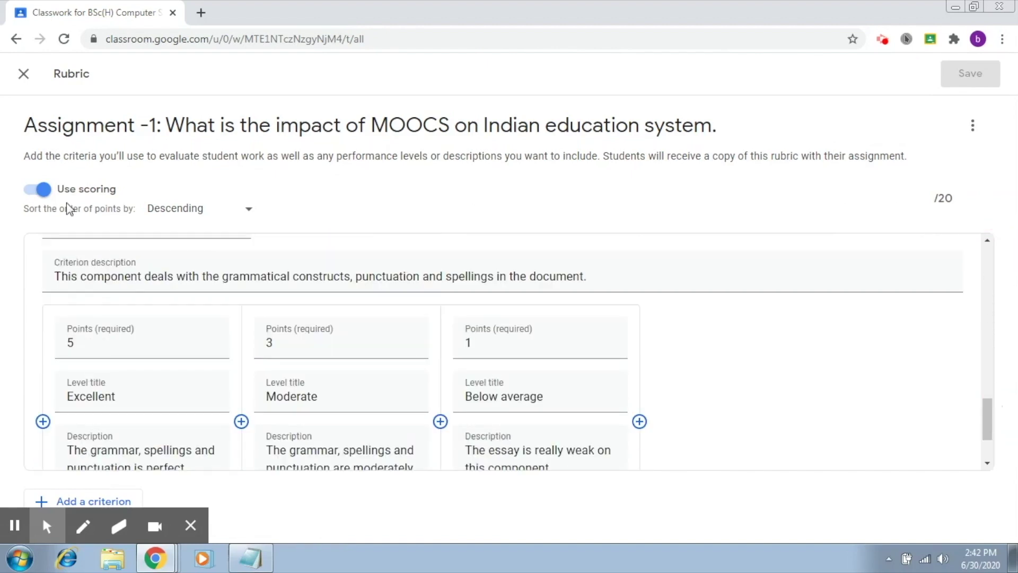
left_click(75, 270)
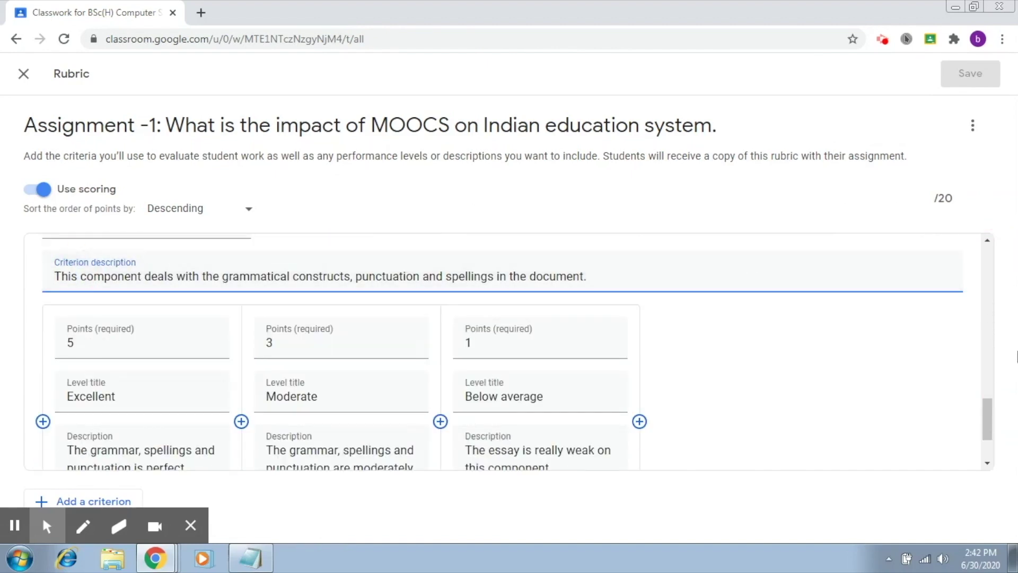
left_click_drag(989, 411, 985, 368)
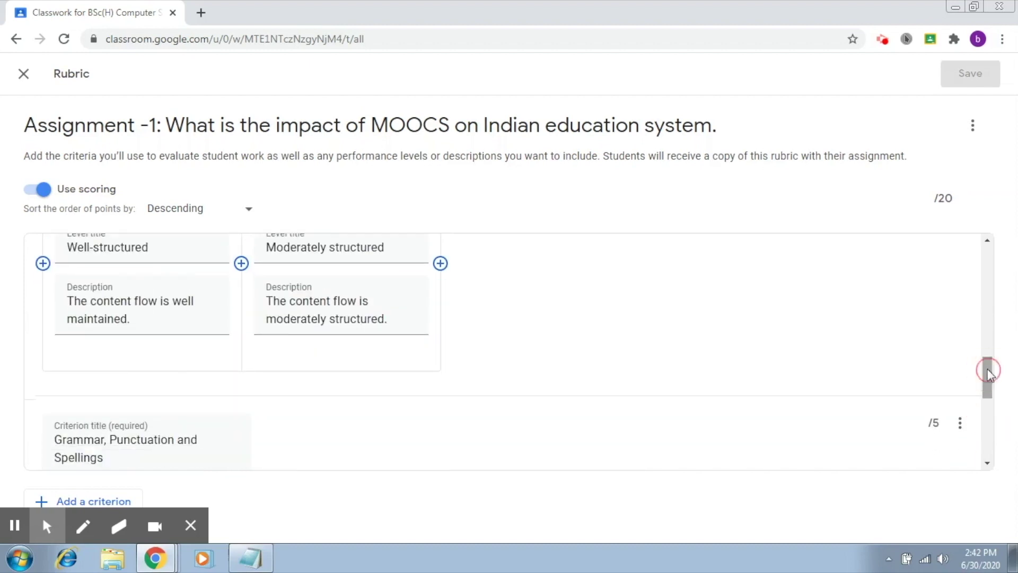
left_click(23, 75)
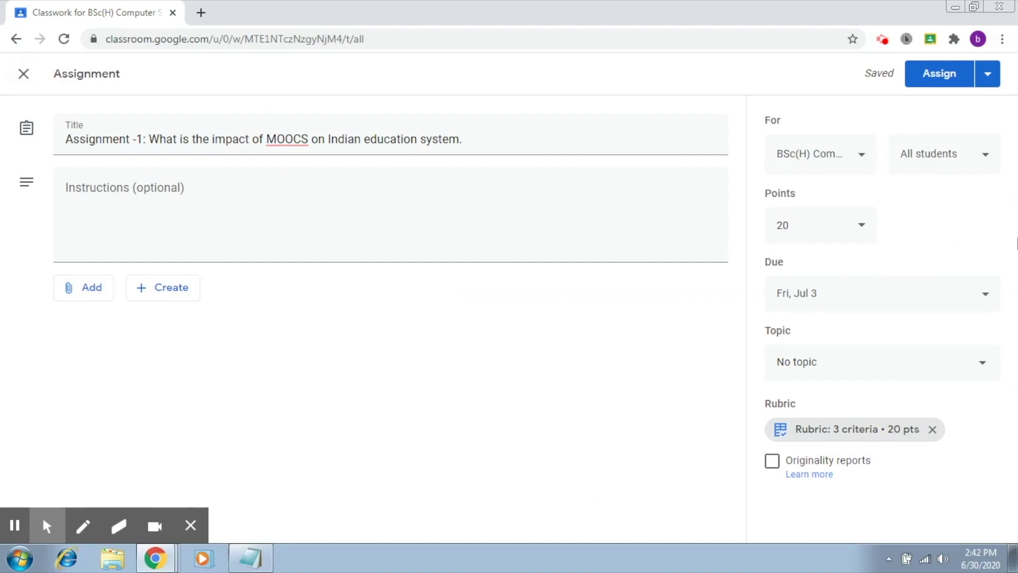
Step: Assign Assignment 1 so it posts to Classwork, due Jul 3
left_click(947, 81)
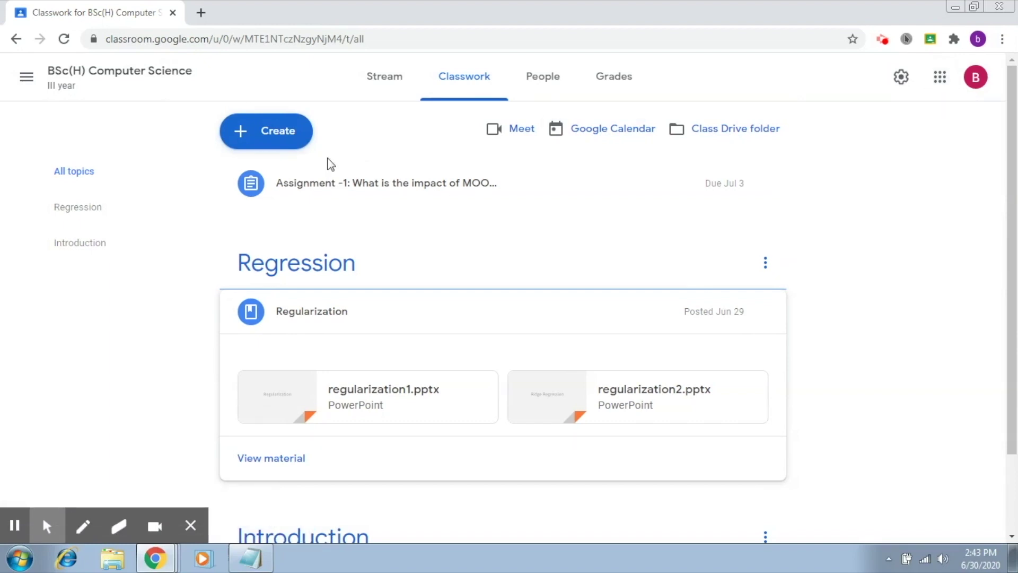
left_click(286, 142)
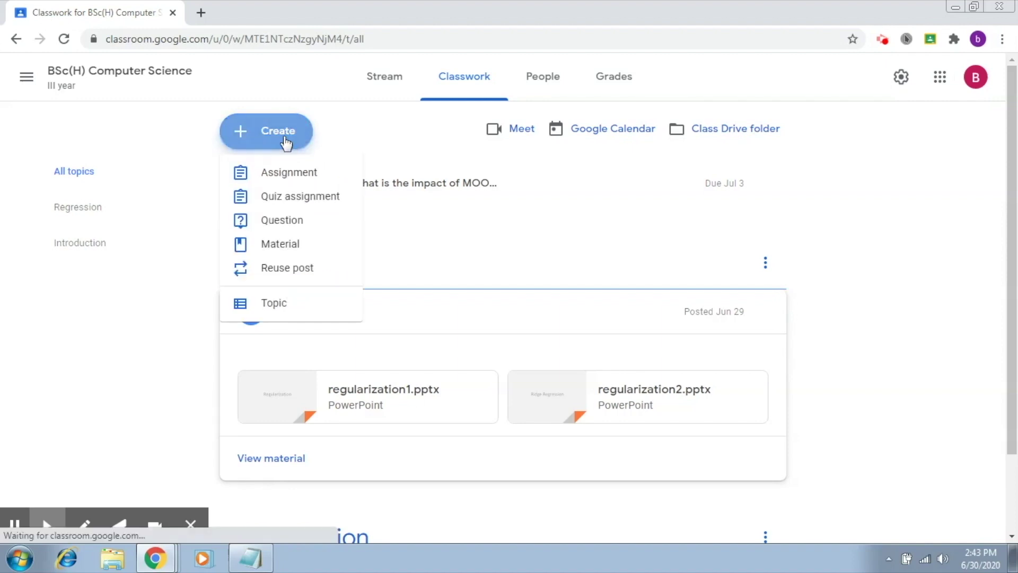
Step: Create a new assignment titled 'Assignment -2'
left_click(283, 175)
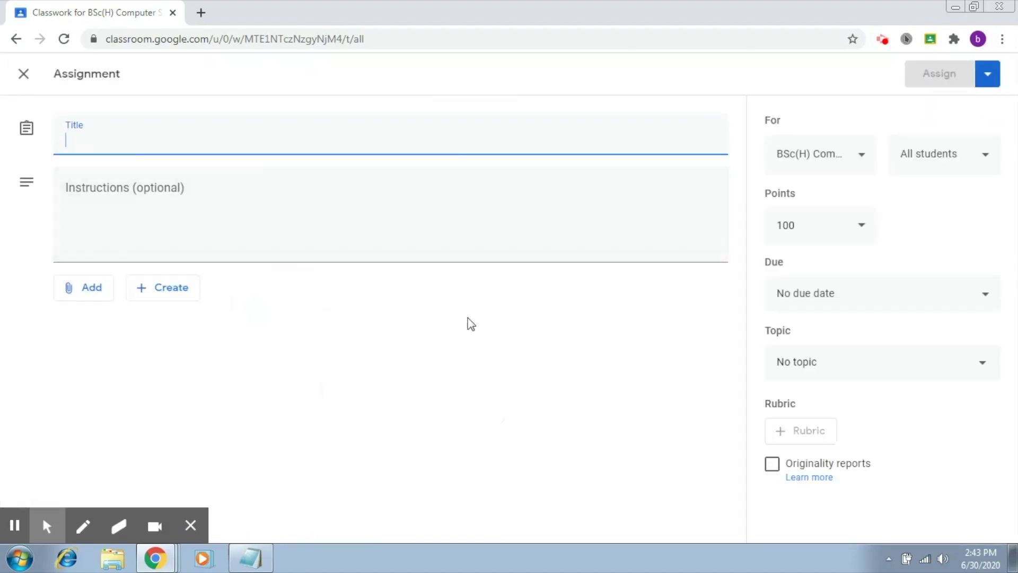
type("A")
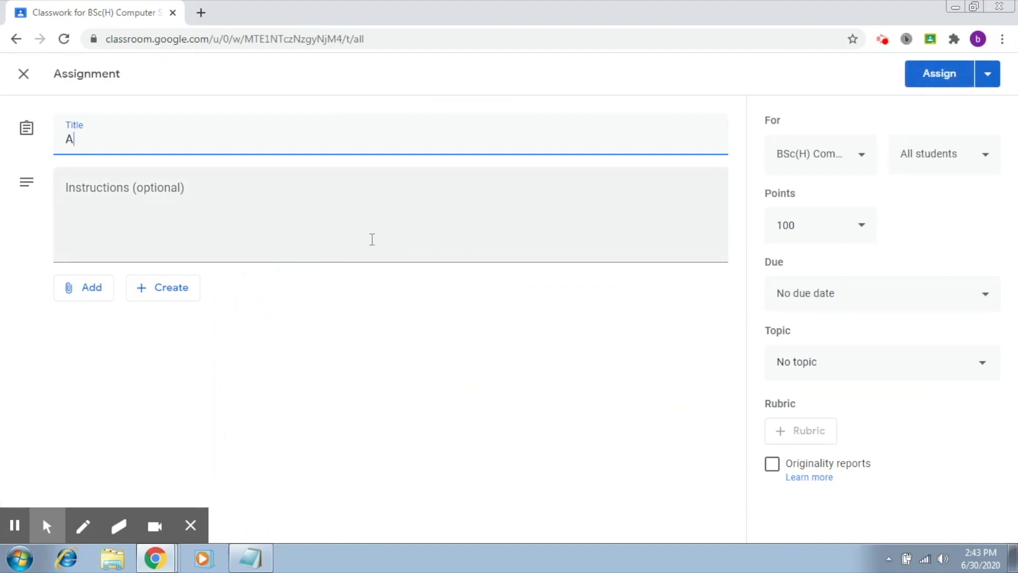
type("s")
key("BackSpace")
type("ssignment -2")
left_click(557, 384)
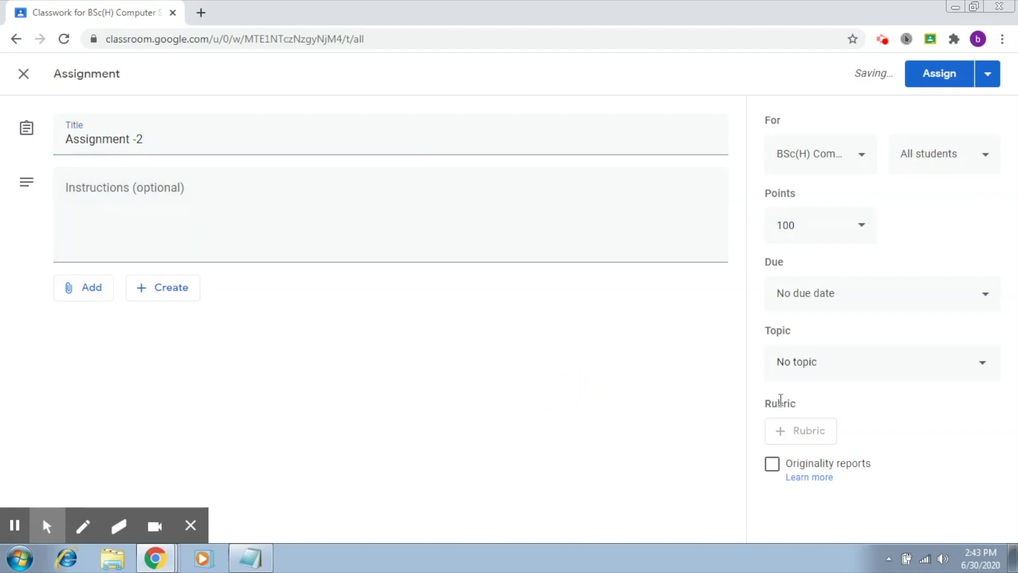
left_click(783, 431)
Step: Correct the title to 'Assignment - 2' with a space before the 2
left_click(138, 139)
type("2")
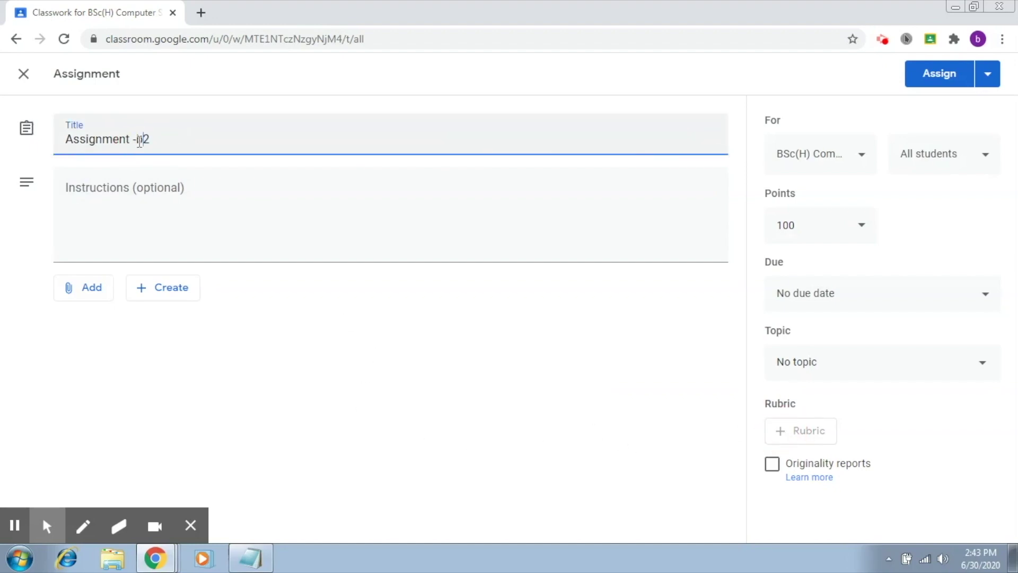
key("Left")
left_click(449, 398)
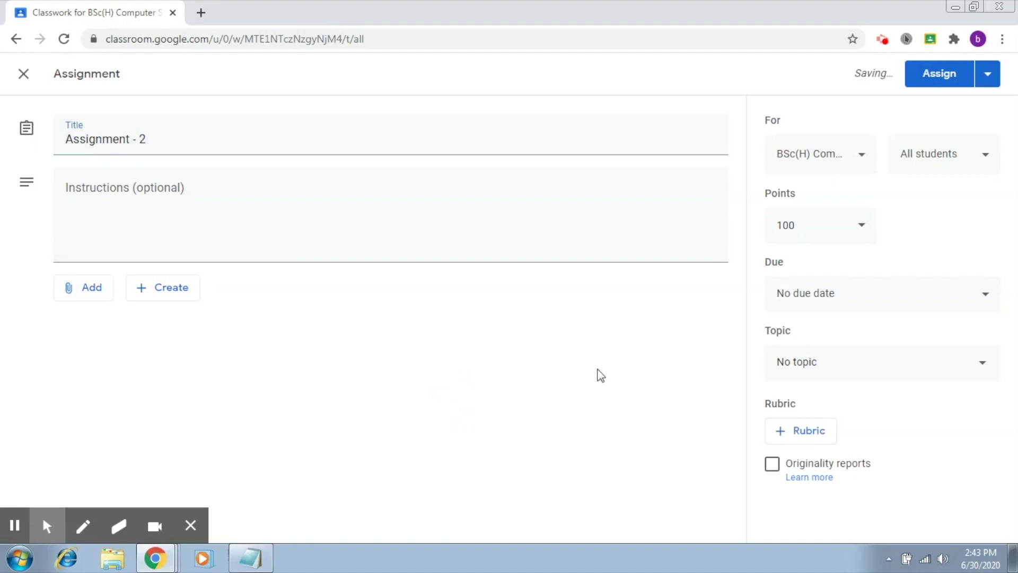
left_click(806, 432)
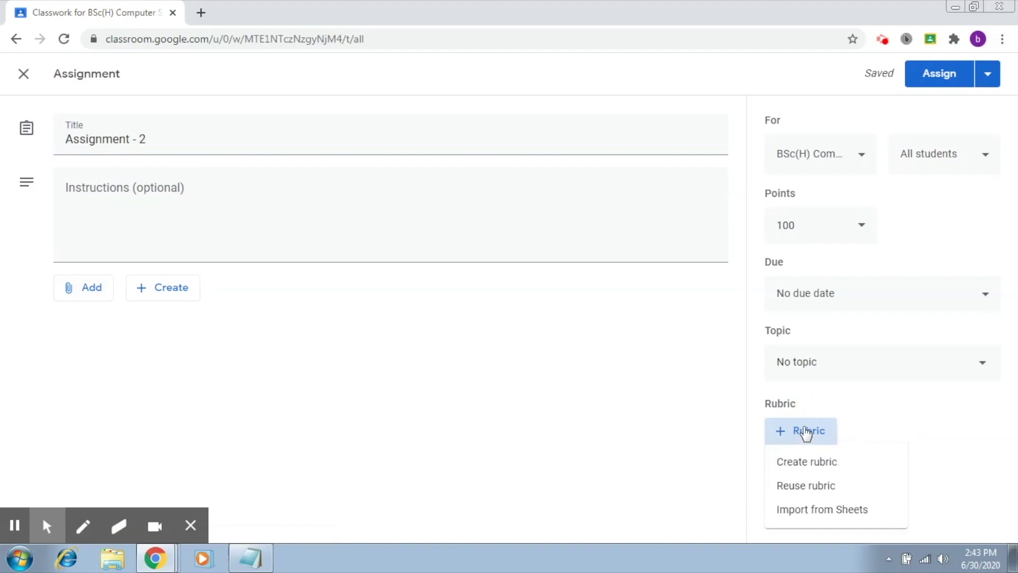
Step: Choose Reuse rubric, select the Assignment -1 rubric and preview it
left_click(806, 487)
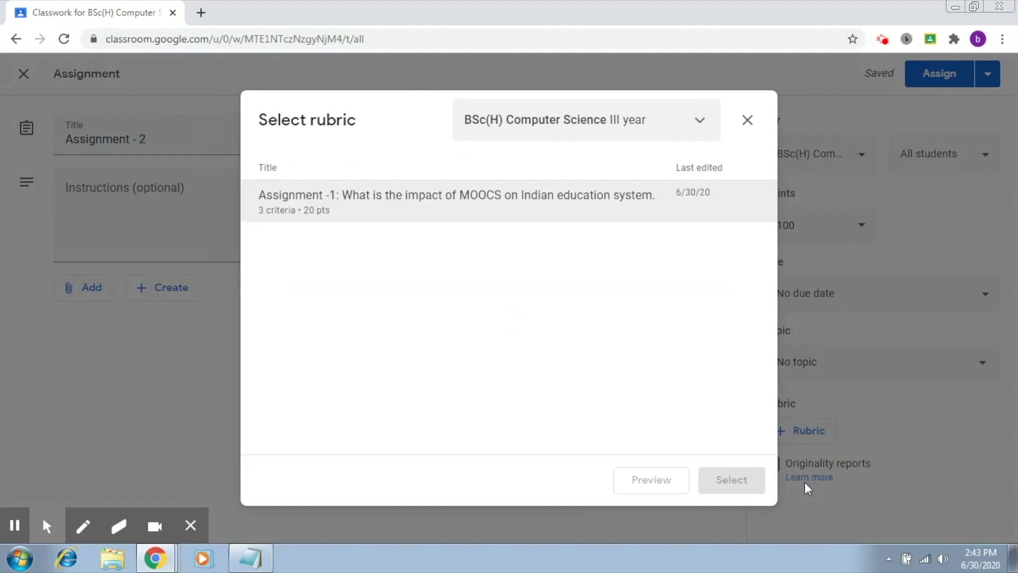
left_click(451, 199)
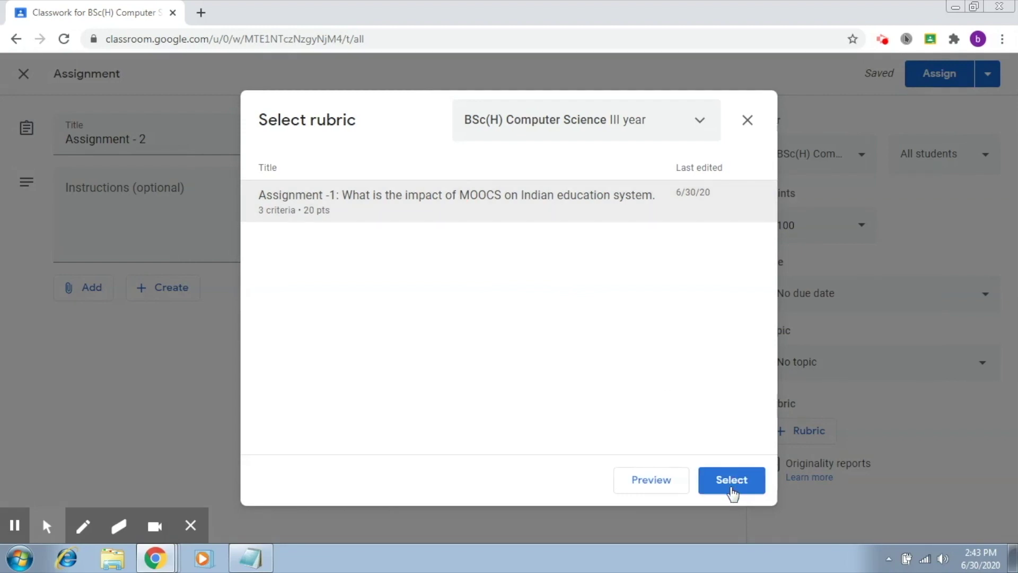
left_click(645, 486)
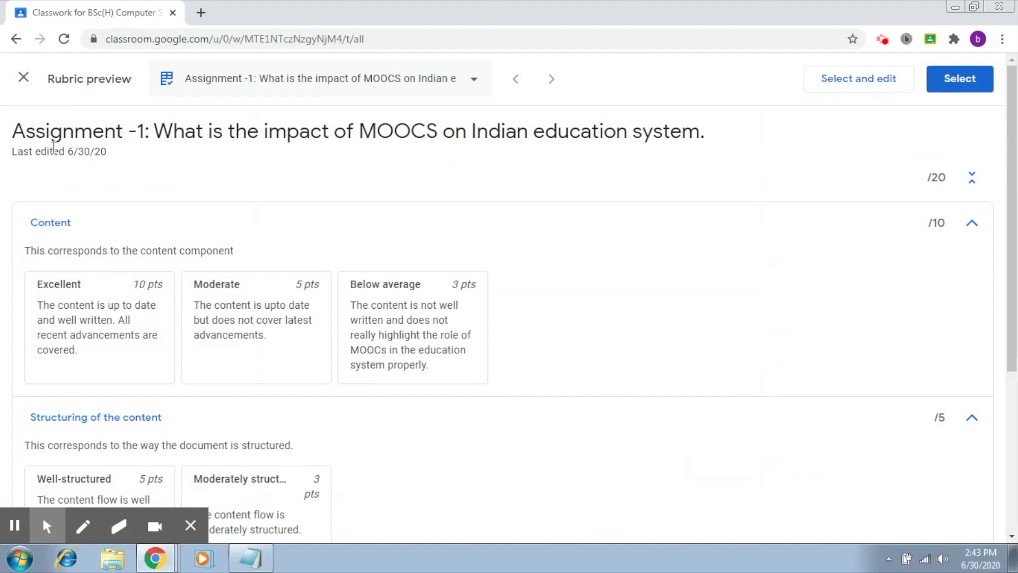
left_click(23, 80)
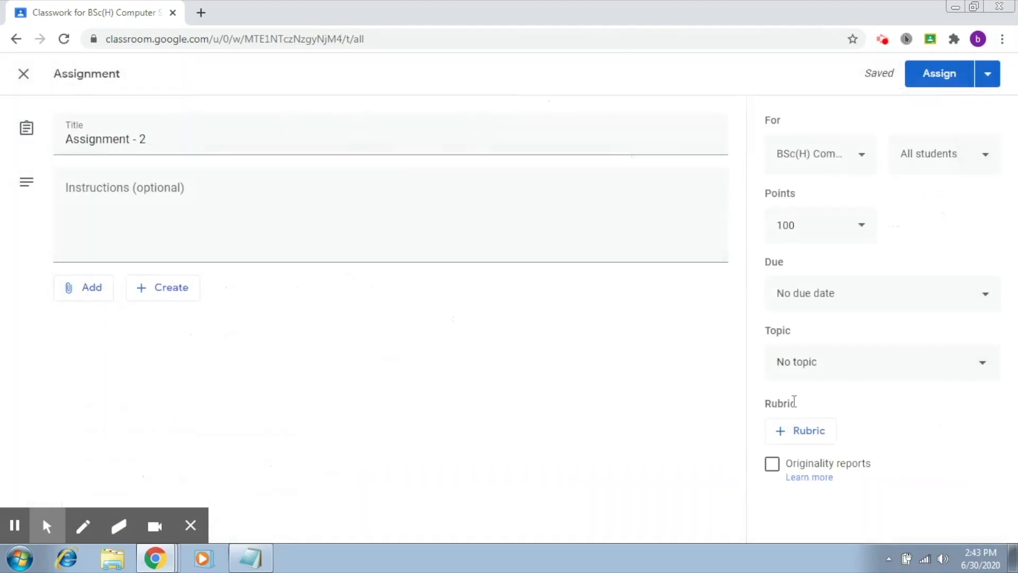
Step: Reselect the Assignment -1 rubric under Reuse rubric and attach it to Assignment - 2
left_click(801, 435)
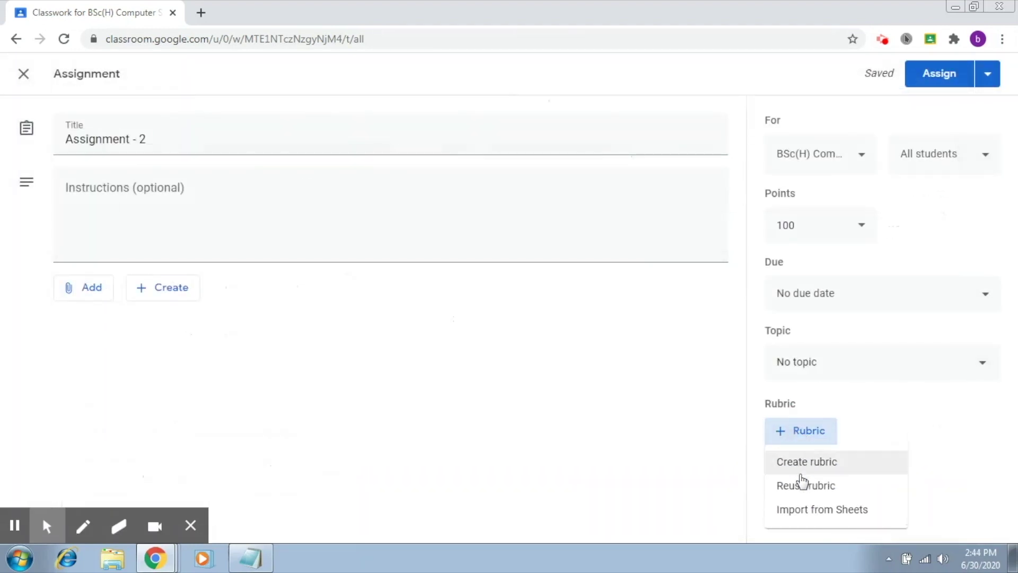
left_click(802, 487)
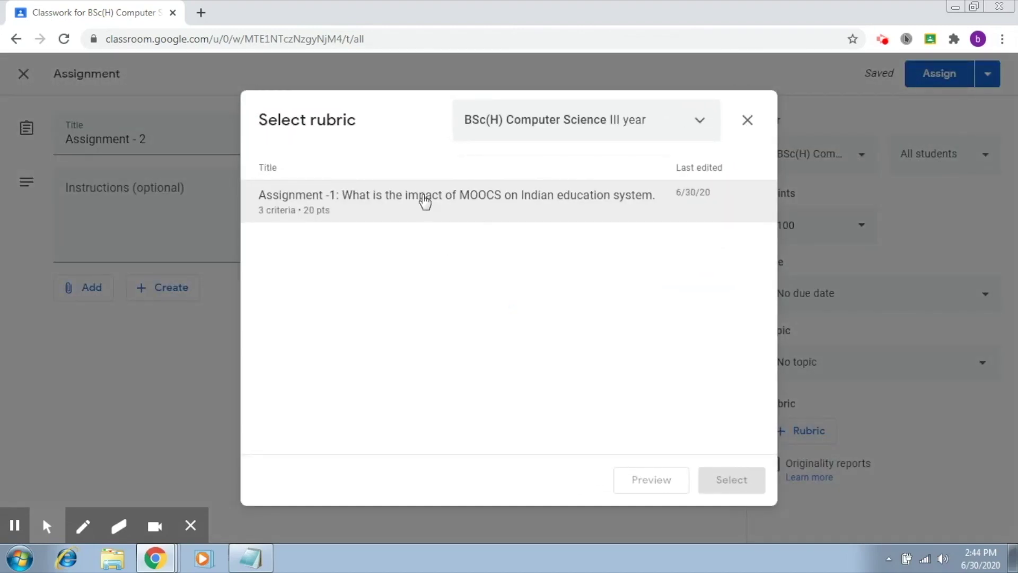
left_click(425, 200)
left_click(745, 483)
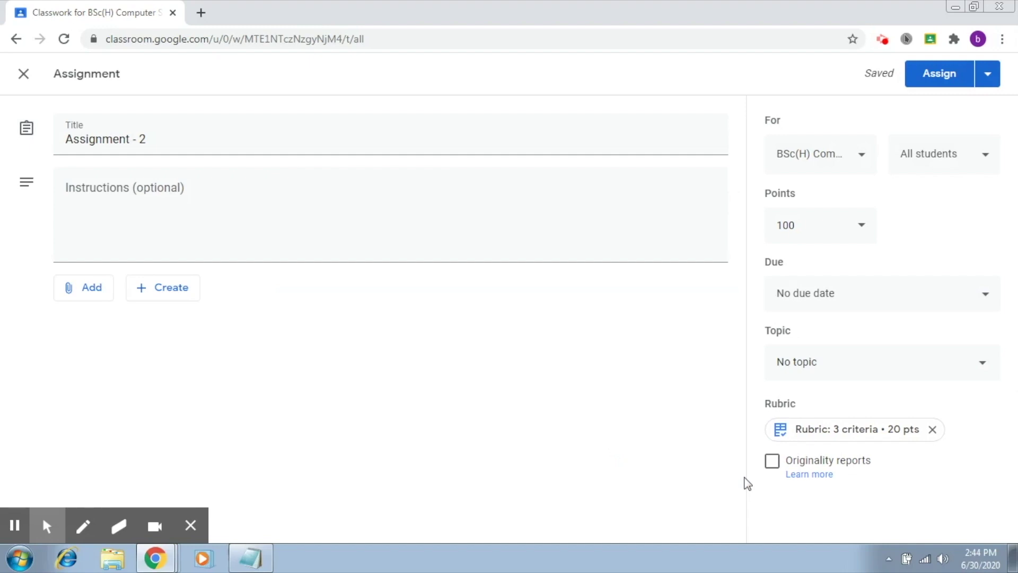
Step: Inspect the reused rubric in Edit mode, close it, then delete it from Assignment - 2
left_click(803, 428)
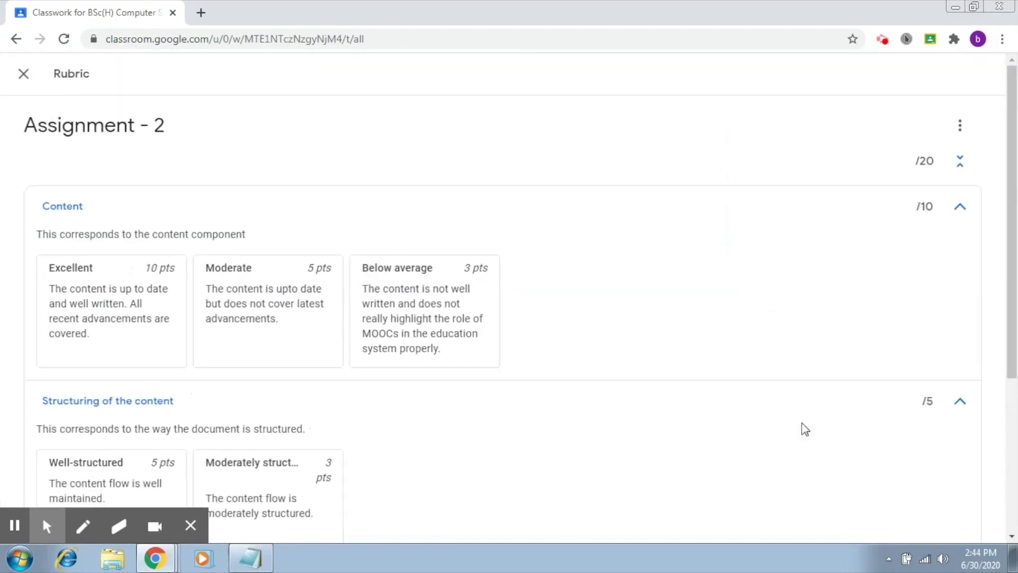
left_click(960, 128)
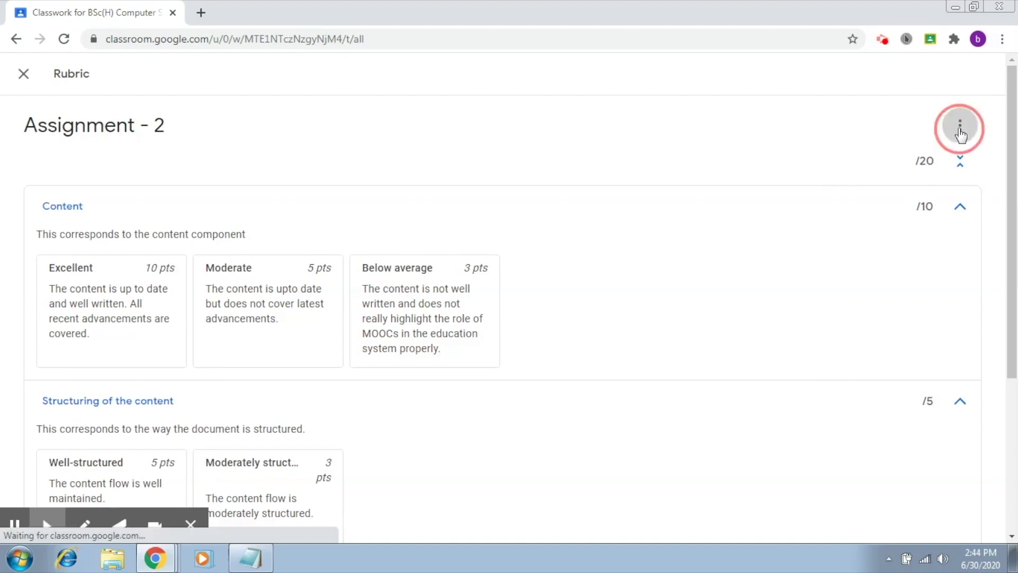
left_click(878, 160)
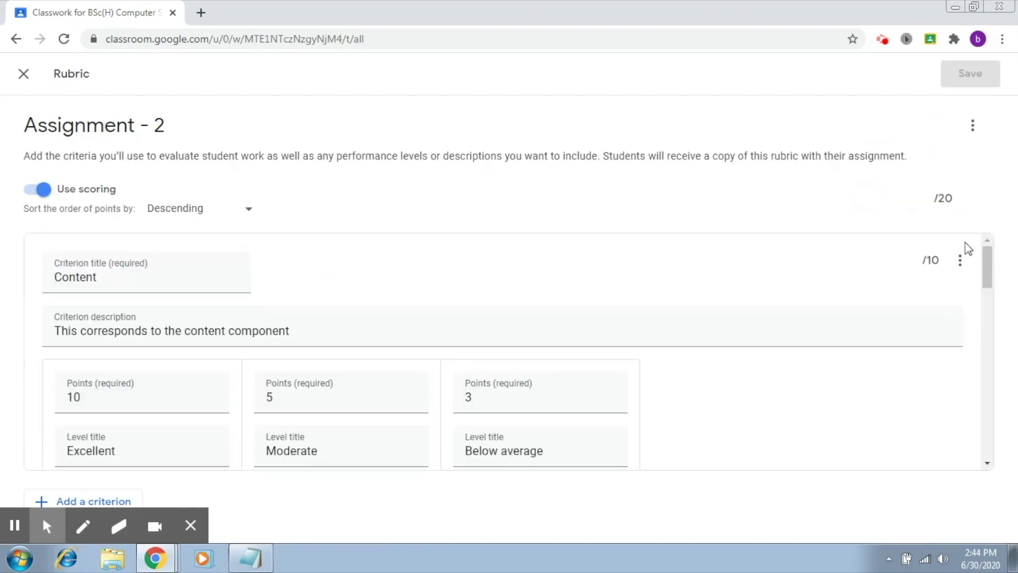
left_click(23, 77)
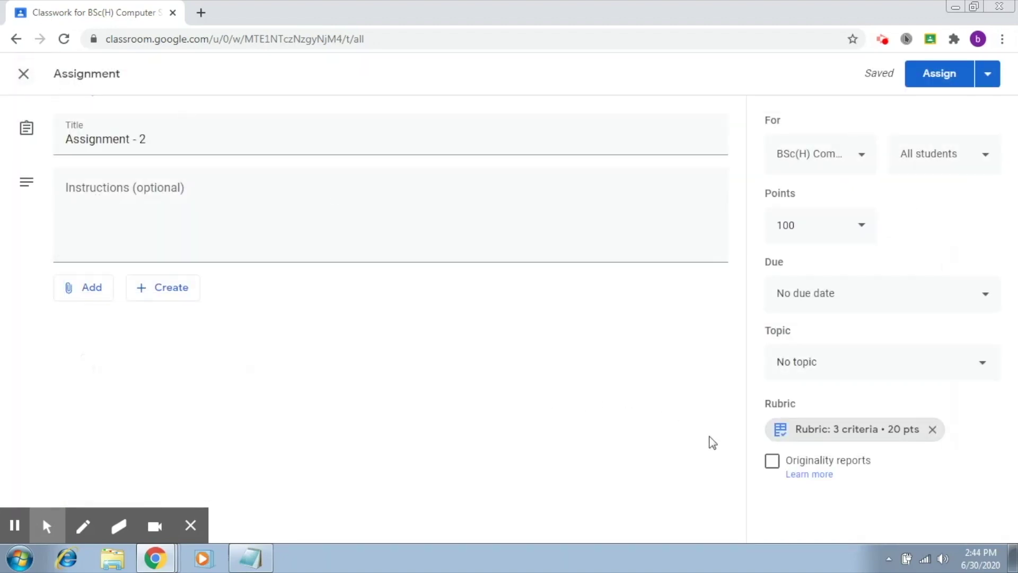
left_click(932, 431)
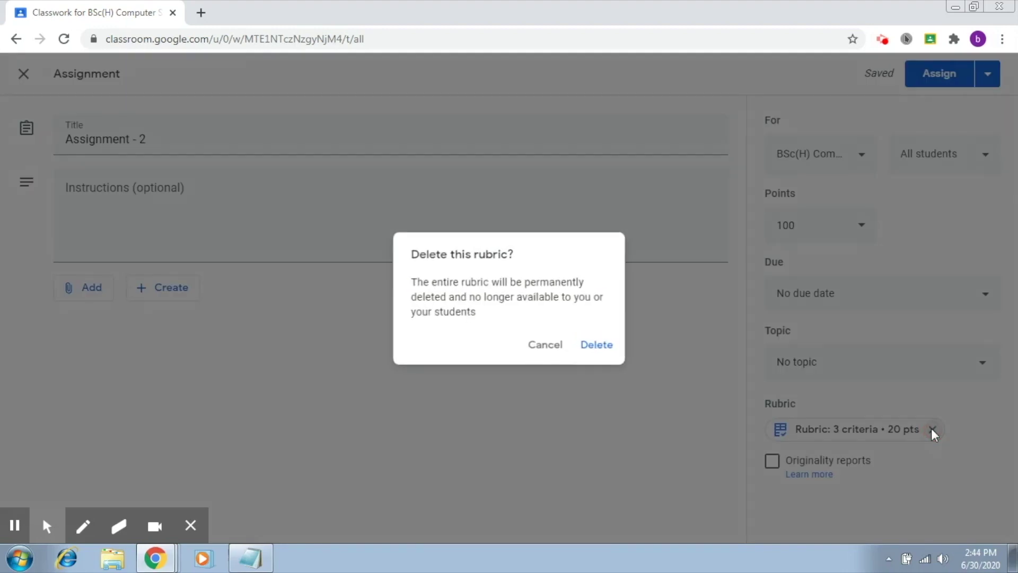
left_click(606, 350)
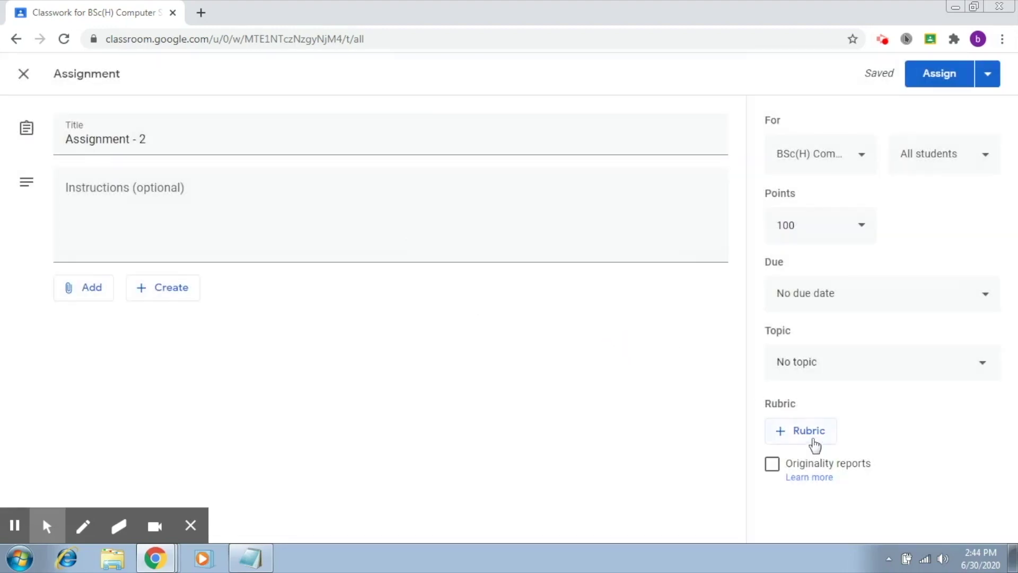
Step: Import the Assignment -1 rubric spreadsheet from Sheets, review its criteria and save it
left_click(812, 432)
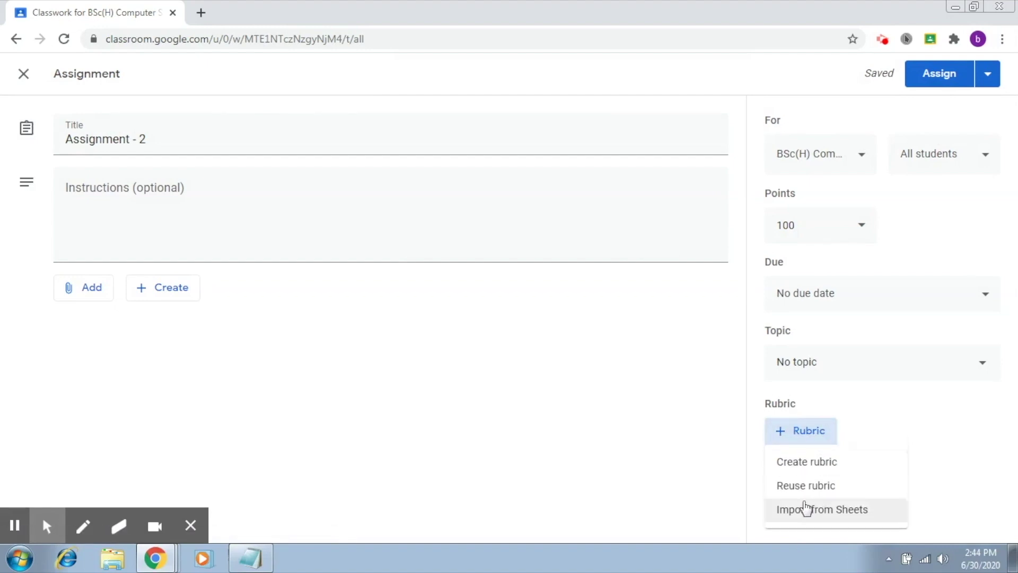
left_click(806, 510)
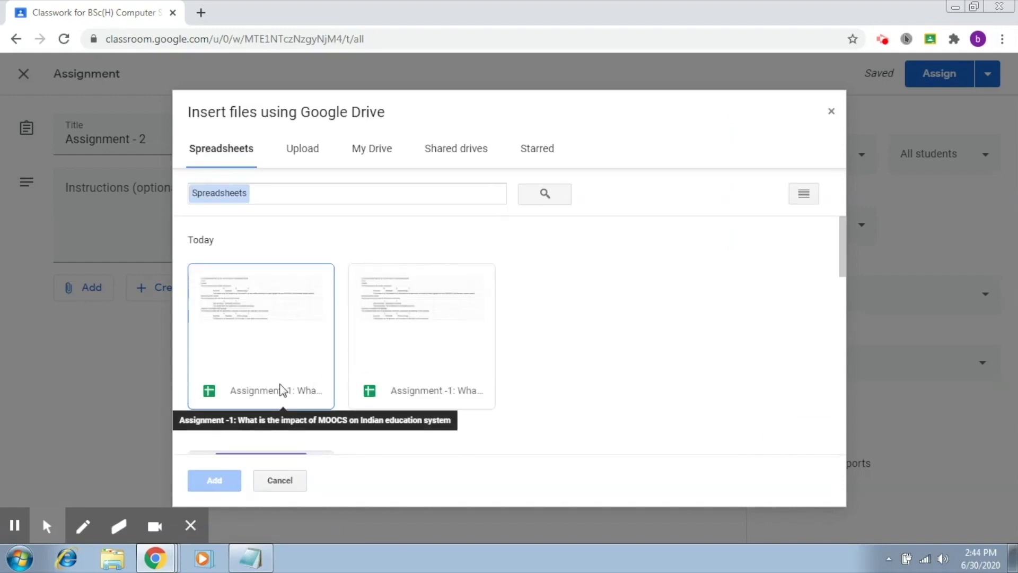
left_click(281, 390)
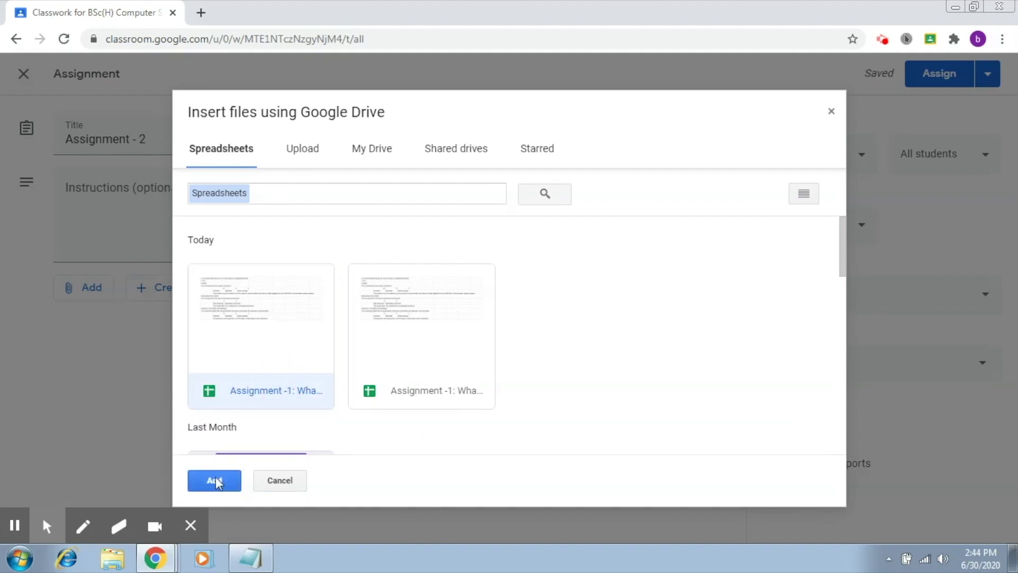
left_click(216, 481)
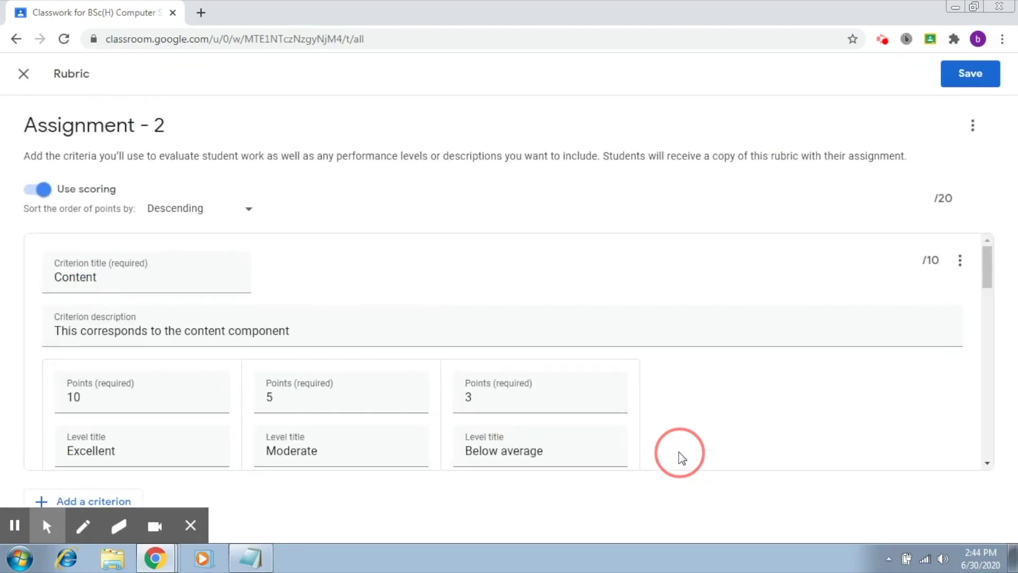
scroll(991, 265, "down", 1)
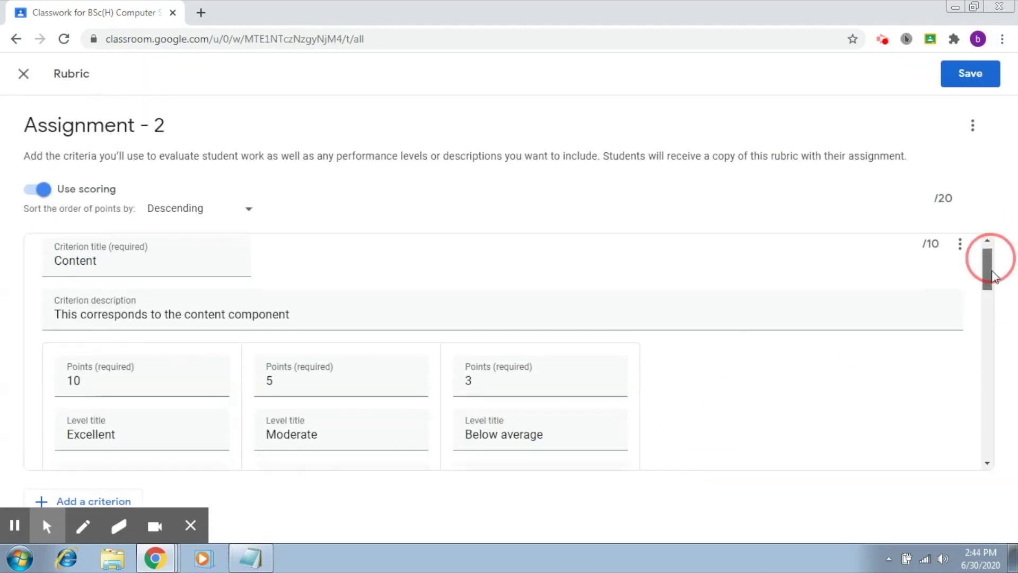
left_click_drag(992, 276, 995, 232)
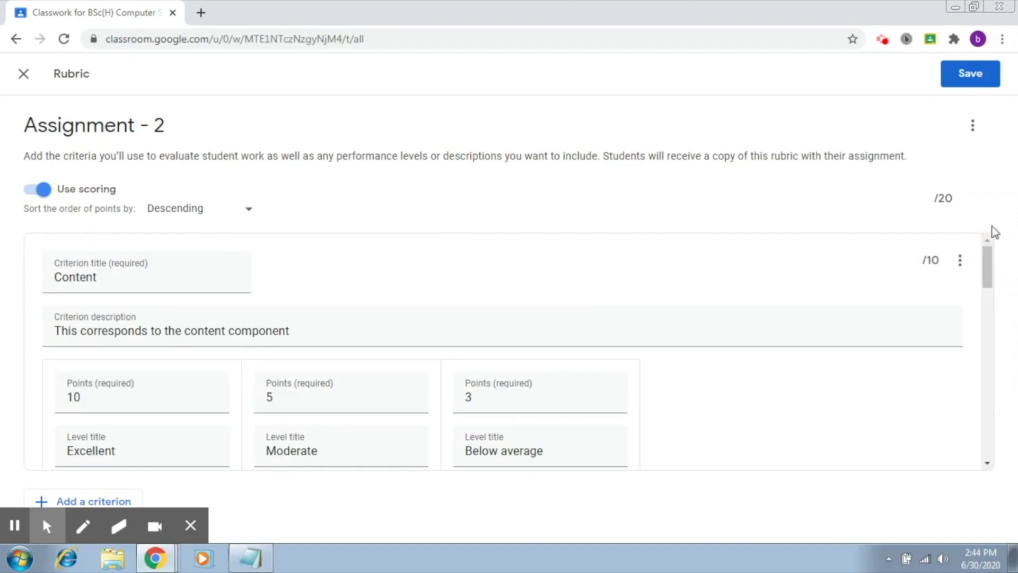
left_click(985, 78)
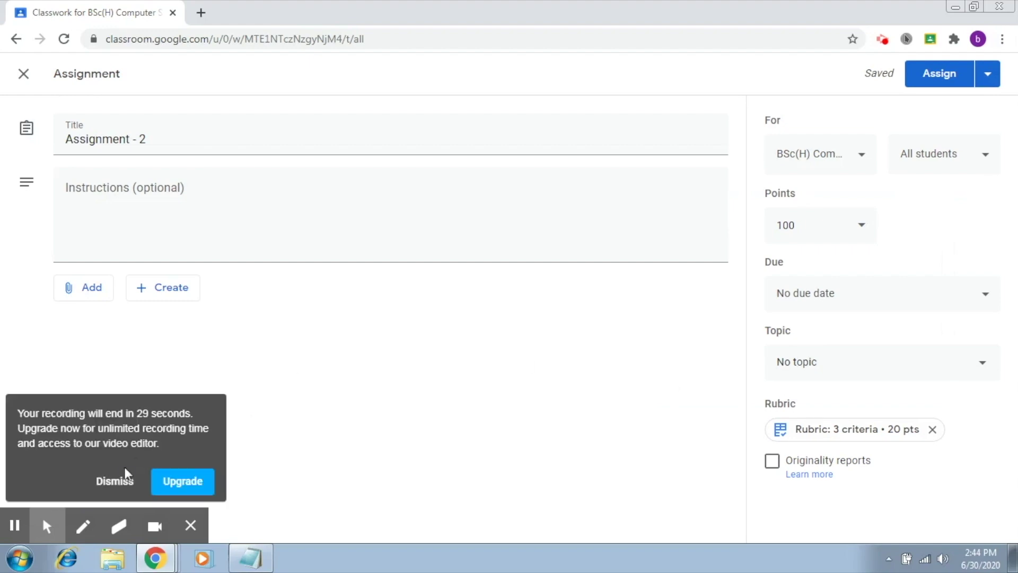
left_click(118, 481)
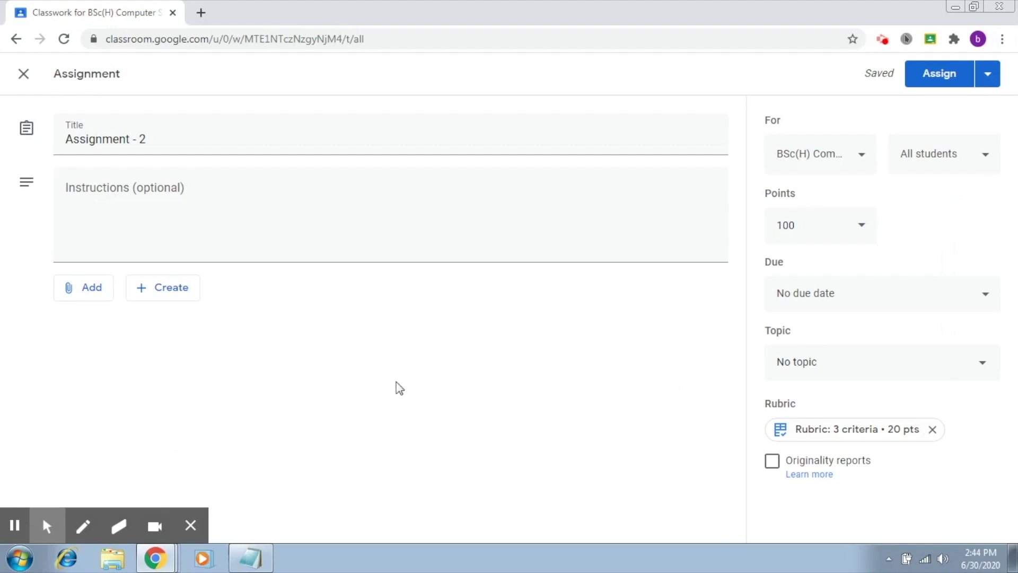